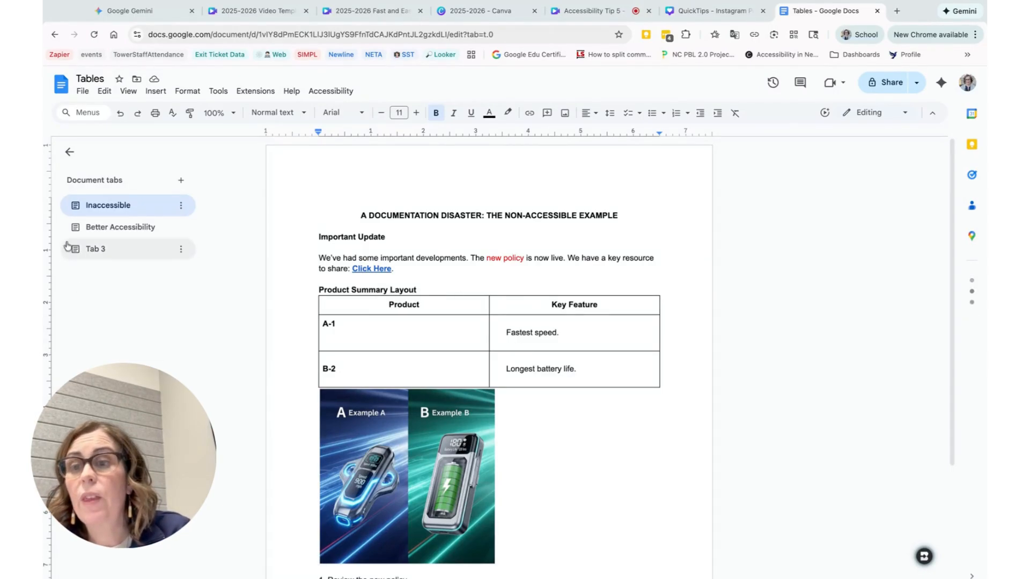
- View the Better Accessibility example in the document and open Tab 3 with the fruit list
click(113, 230)
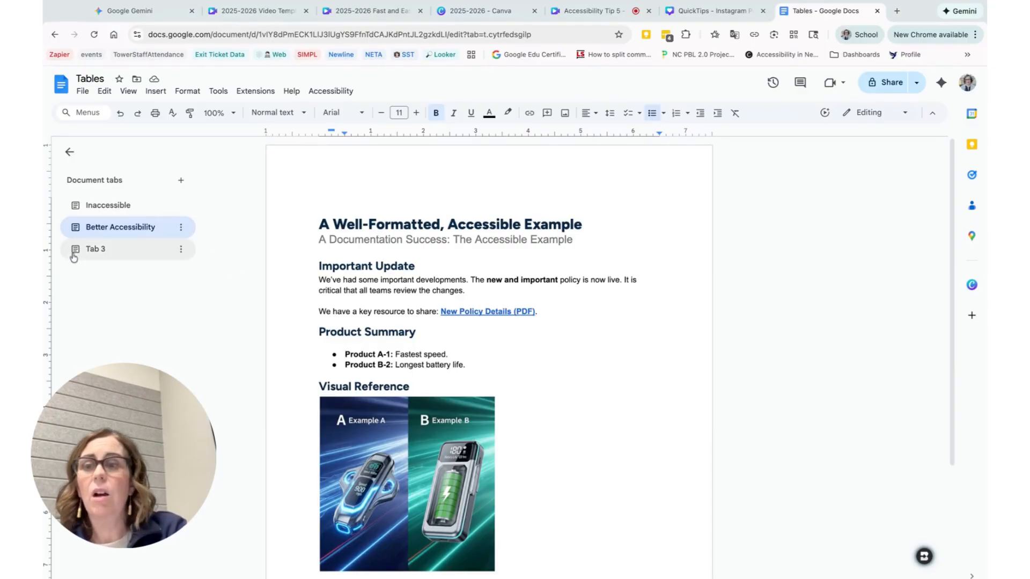
click(94, 258)
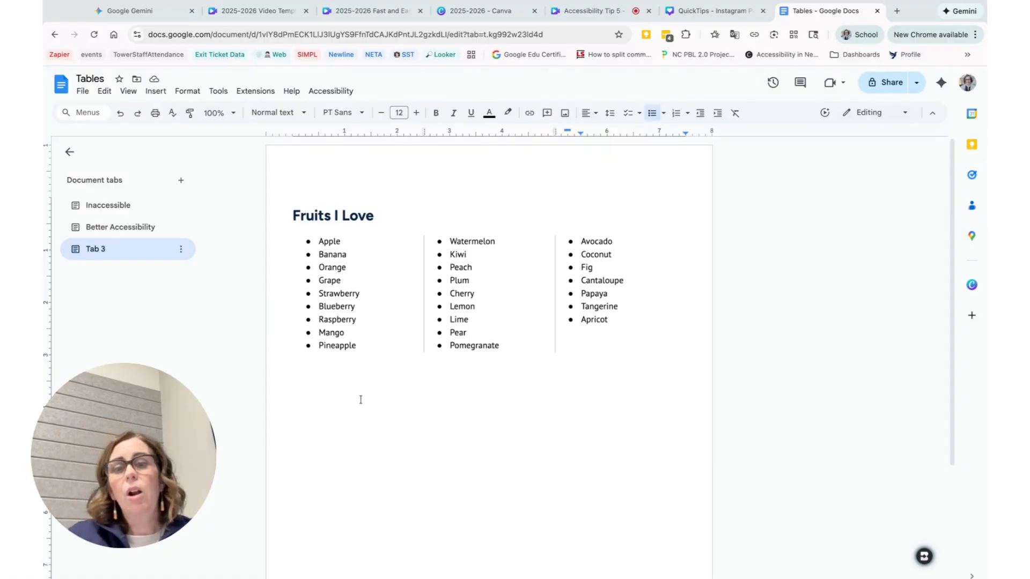
- Undo the column formatting of the fruit list until it is a single-column bulleted list
key(super+z)
key(super+z)
key(super+z)
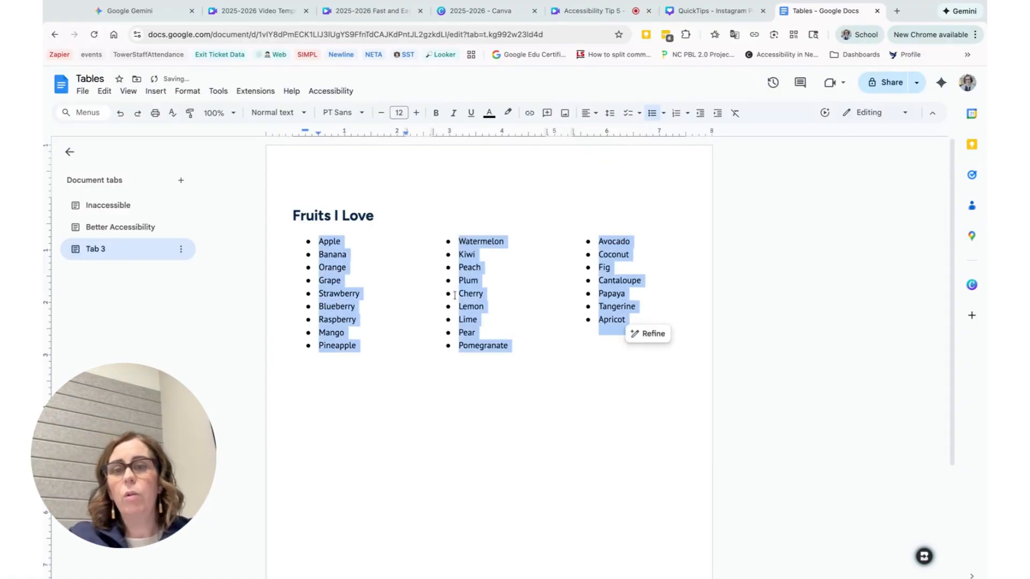
scroll(425, 332, down, 2)
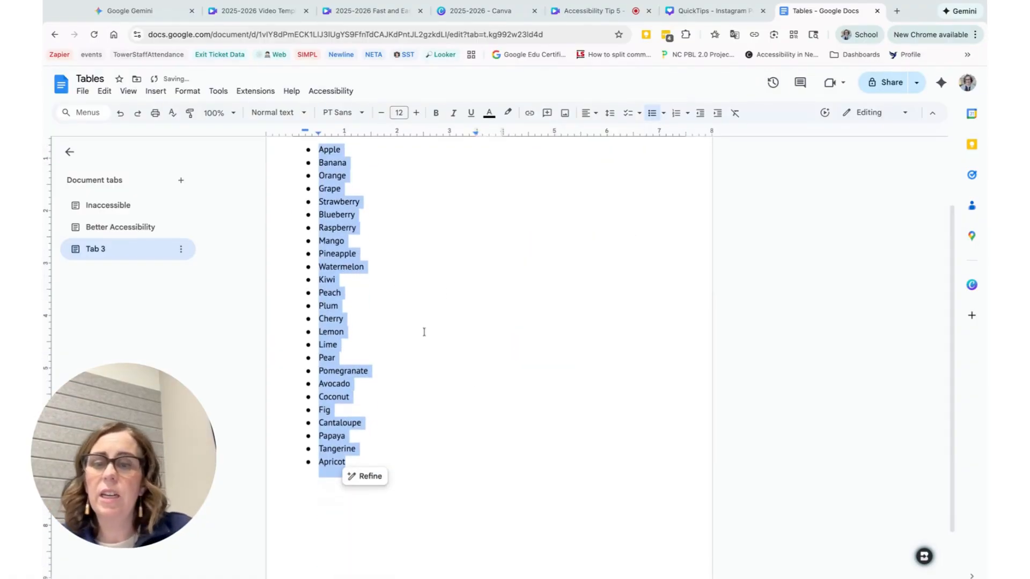
scroll(425, 332, up, 1)
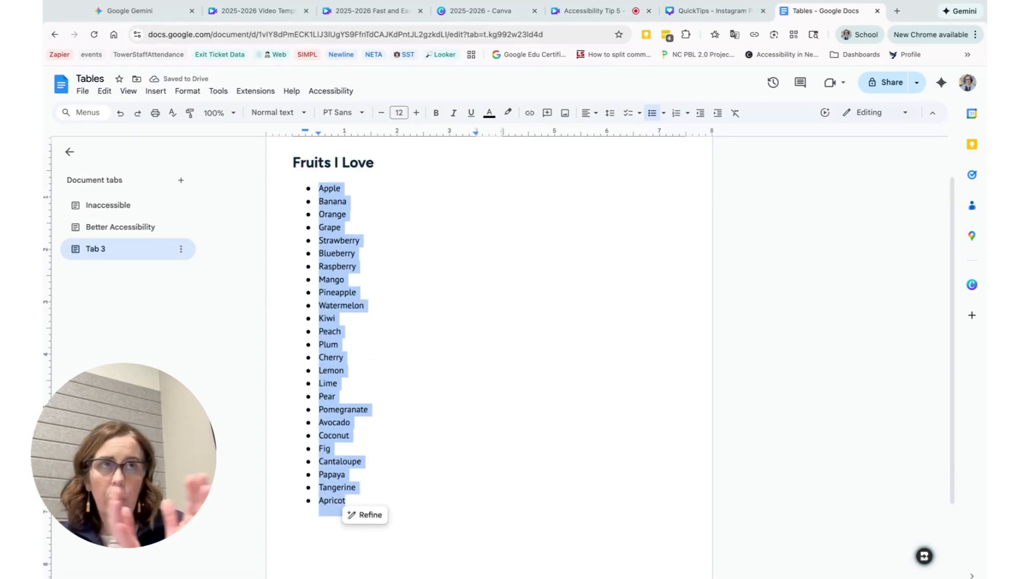
click(397, 307)
scroll(397, 307, up, 1)
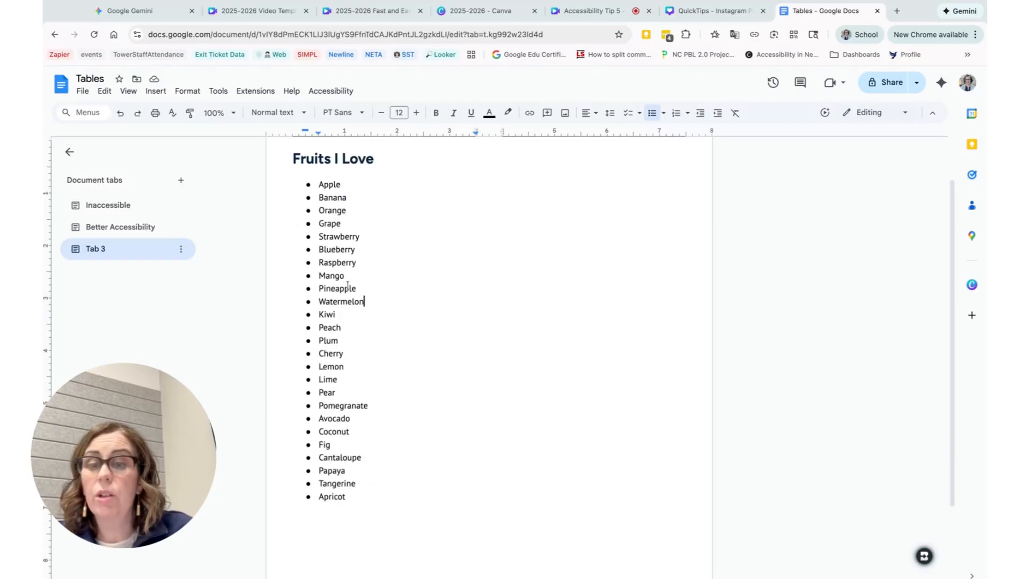
scroll(319, 491, down, 1)
scroll(318, 493, up, 1)
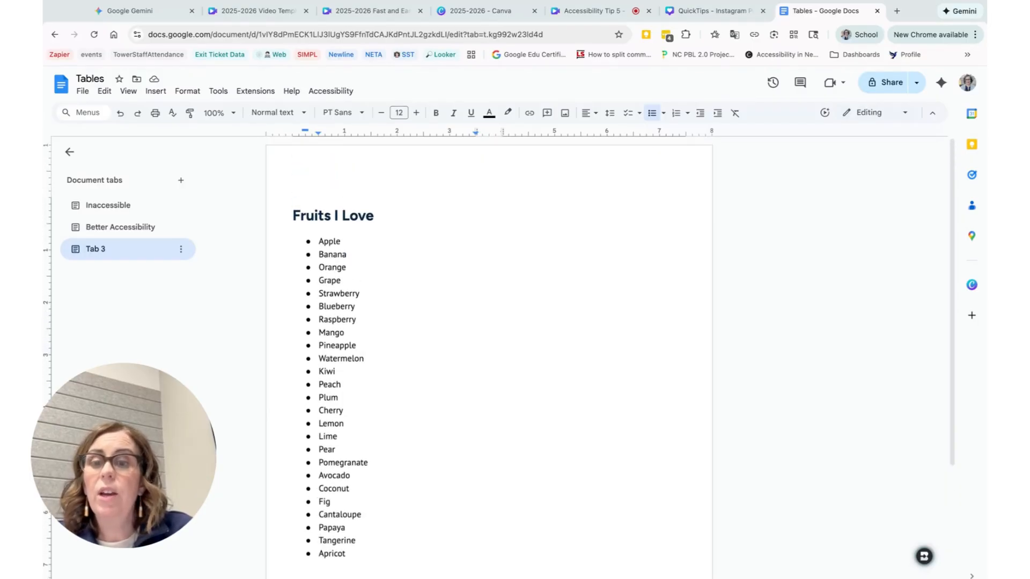
- Lay out the whole bulleted fruit list from Apple to Apricot in three columns
drag(358, 553, 317, 240)
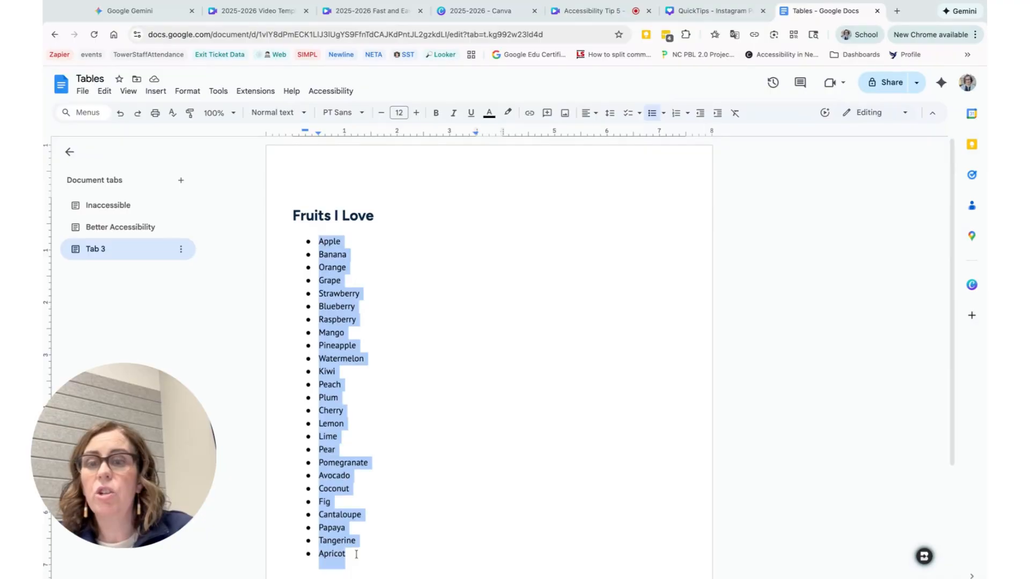
click(178, 94)
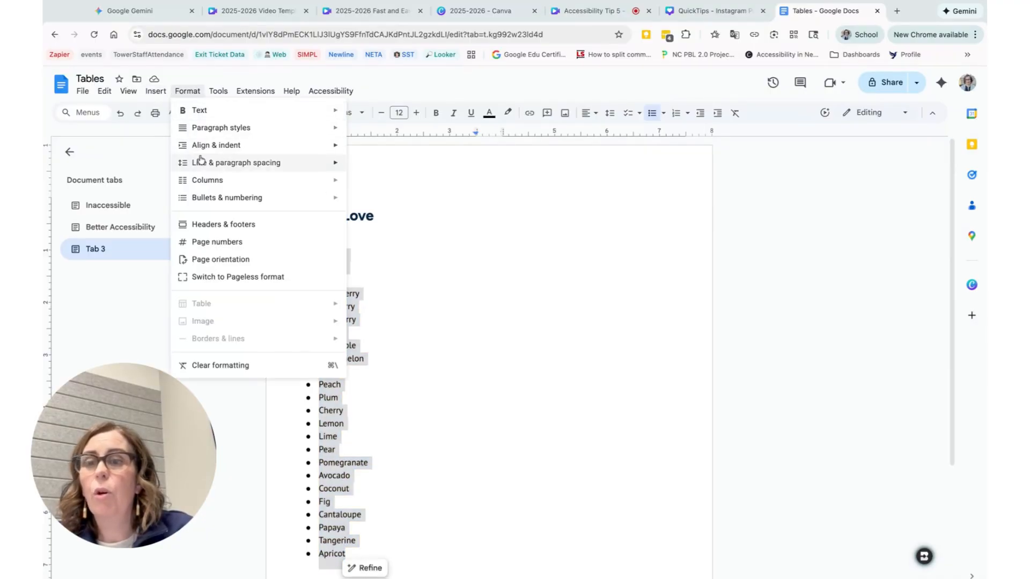
mouse_move(223, 184)
click(459, 203)
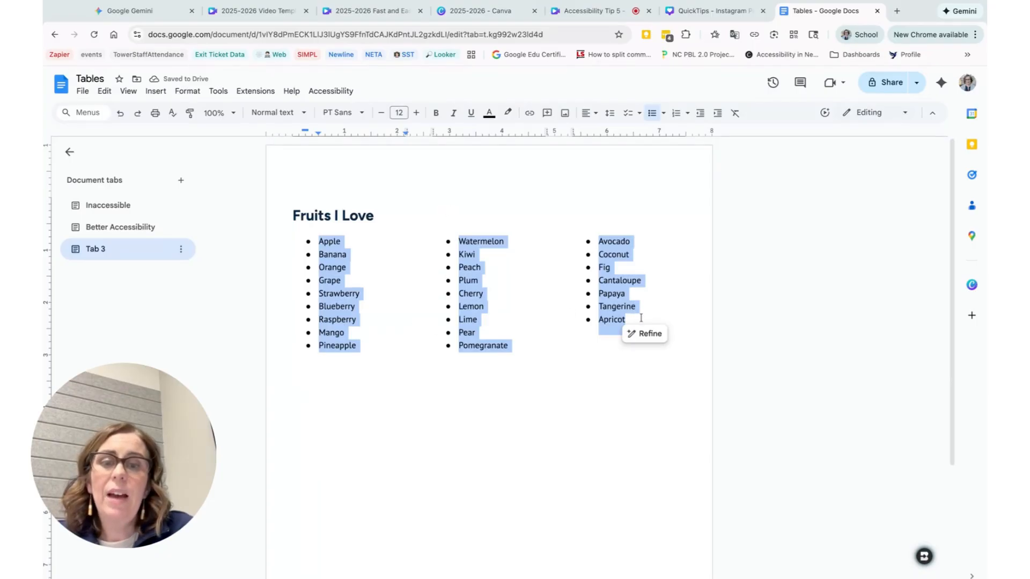
click(581, 385)
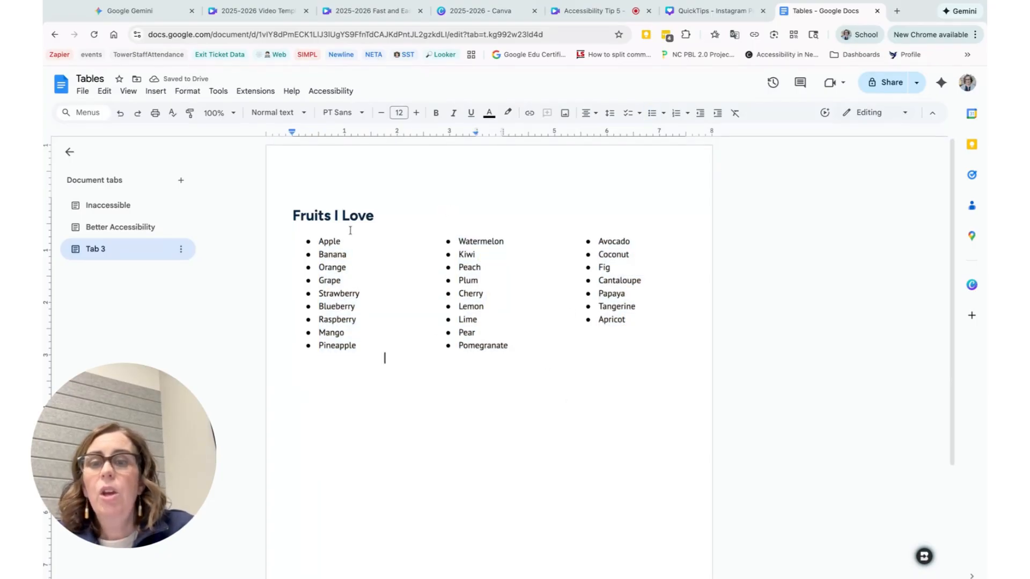
- Choose a medium green background colour in the borders and shading settings for the "Fruits I Love" heading
triple_click(388, 218)
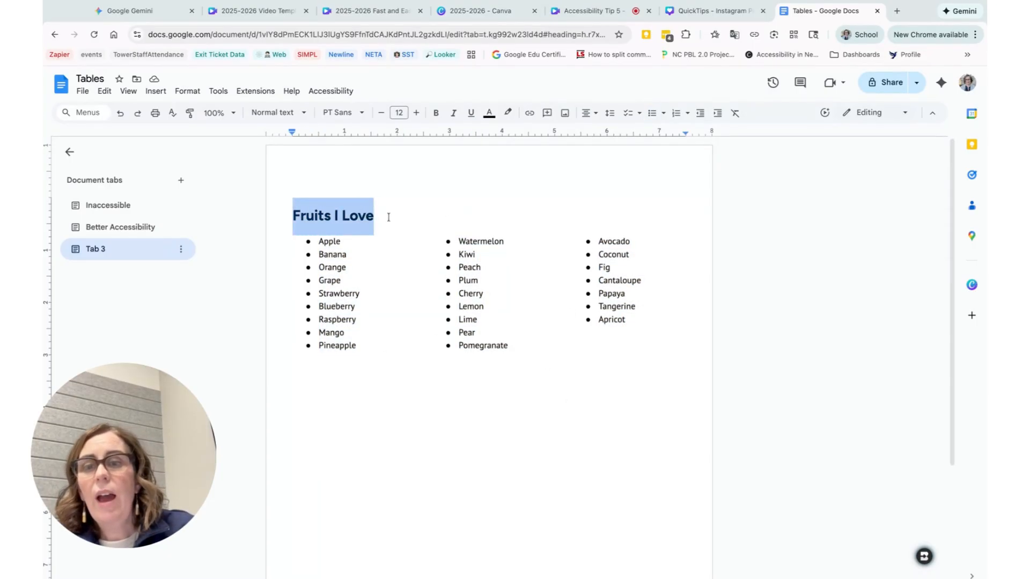
click(188, 93)
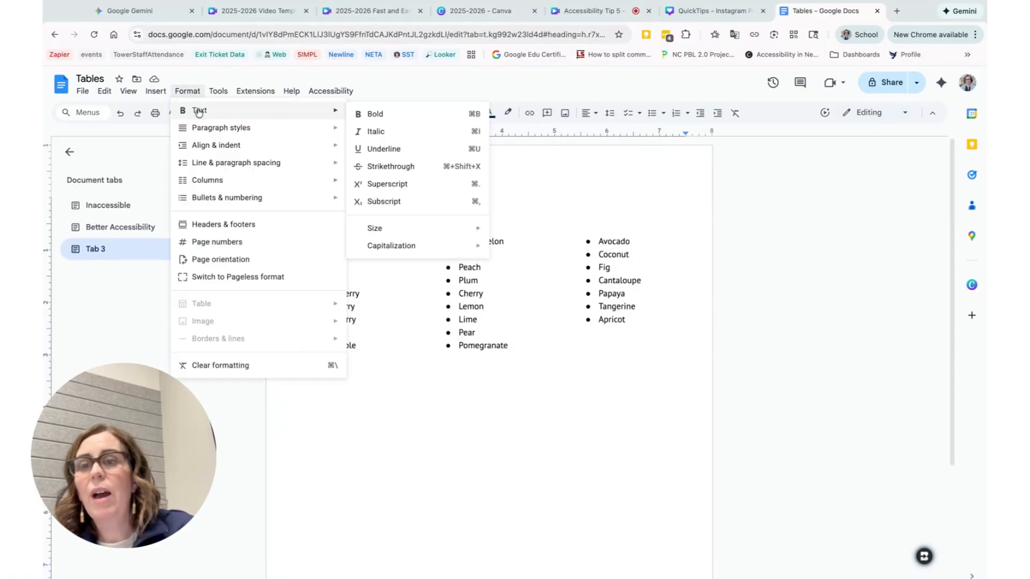
mouse_move(204, 132)
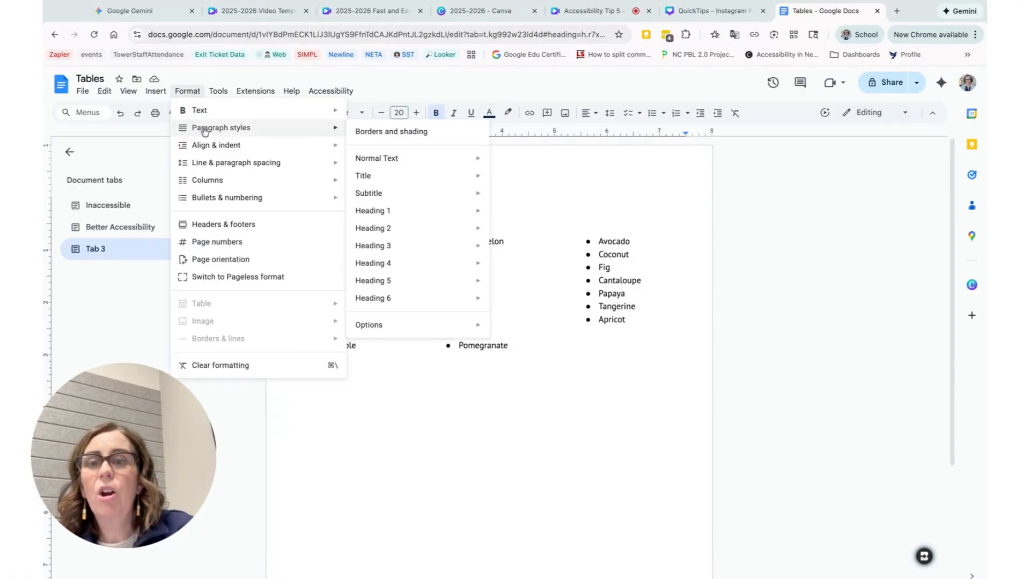
click(377, 137)
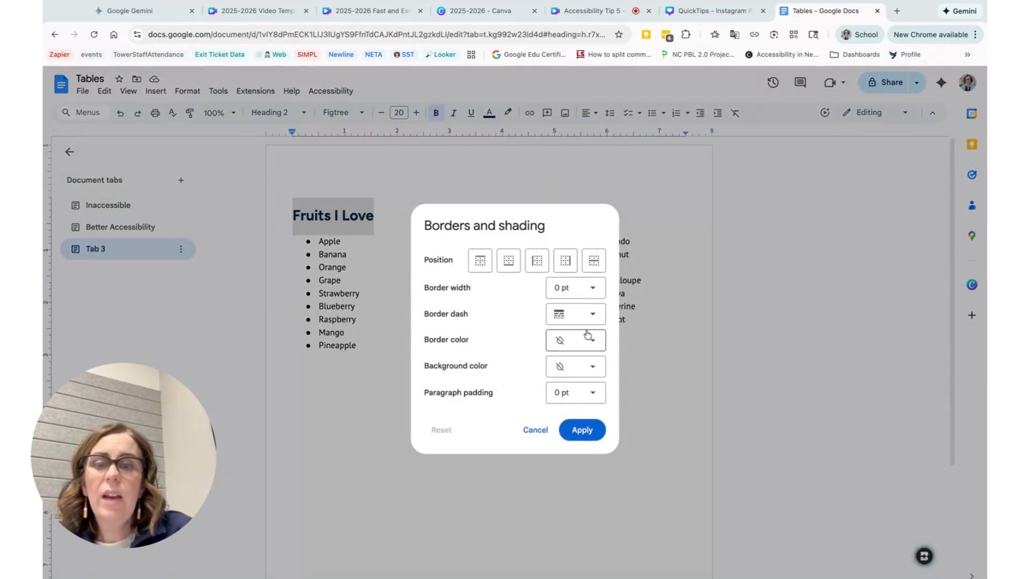
click(584, 341)
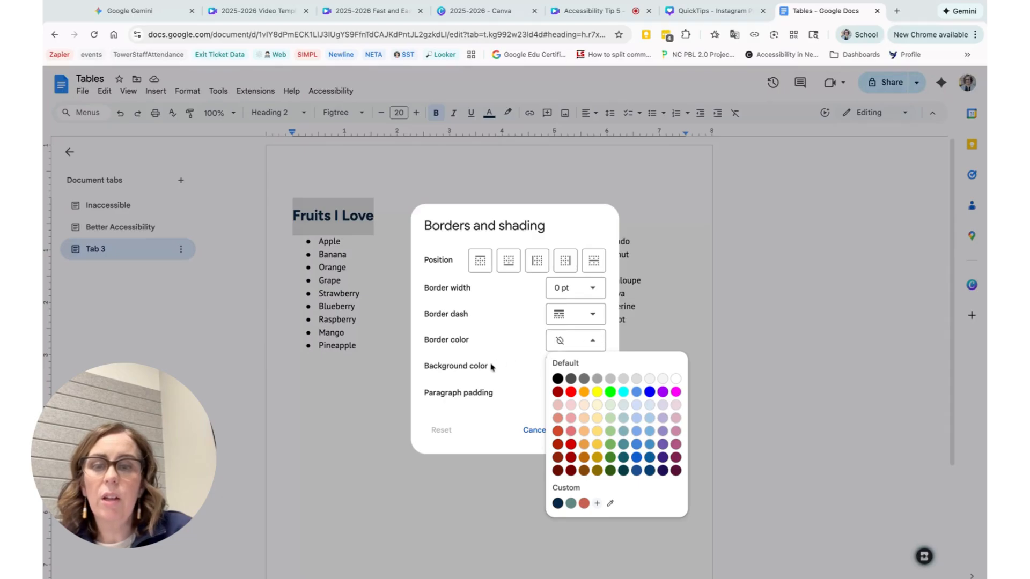
click(571, 340)
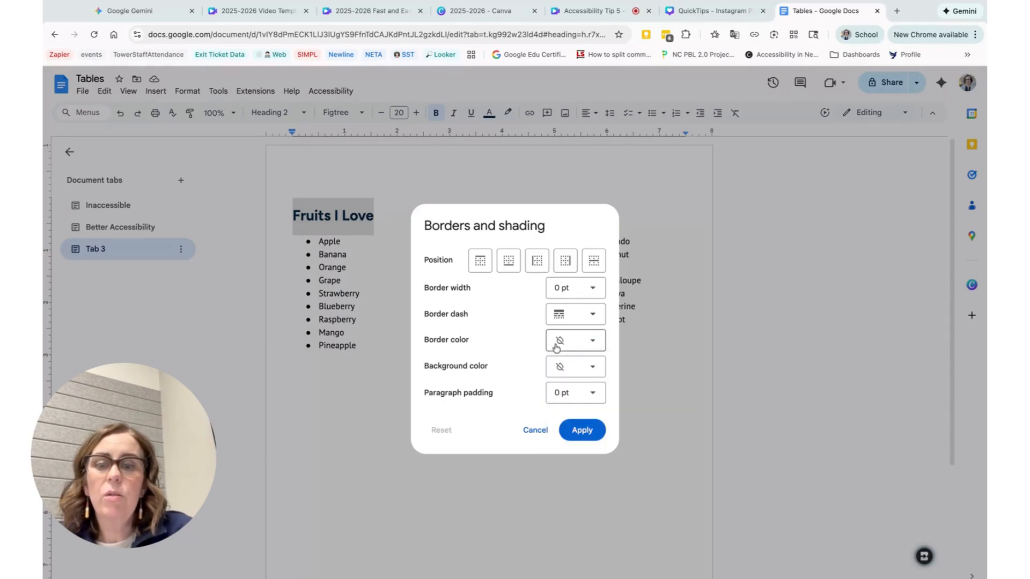
click(593, 373)
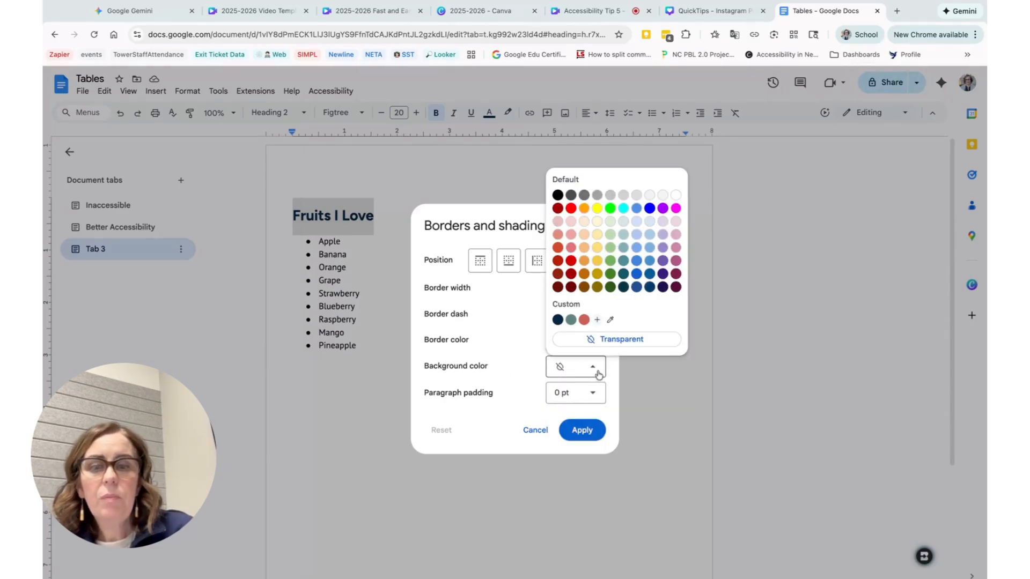
click(611, 260)
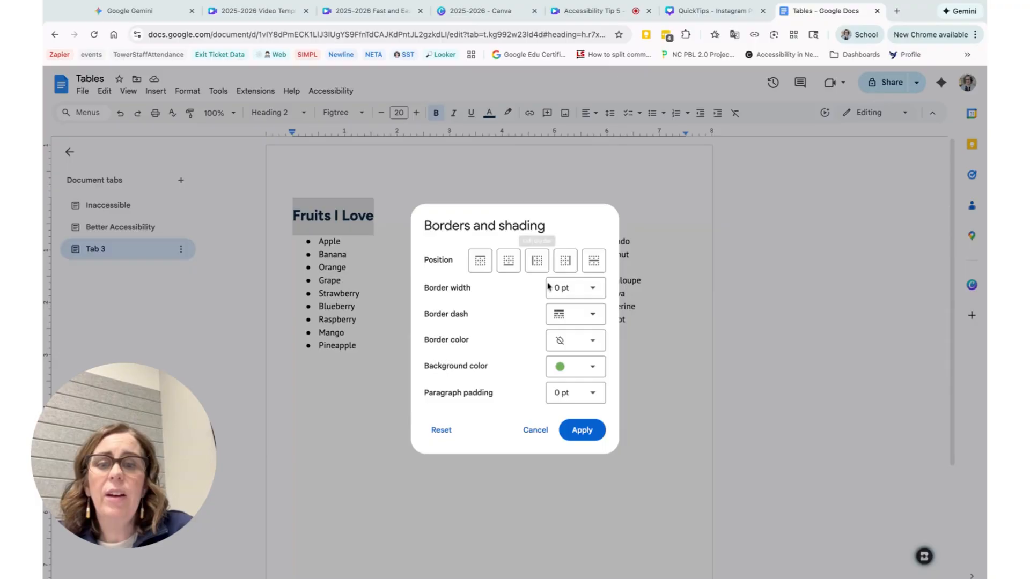
- Add a solid 1 pt black border on all four sides of the heading and apply the borders and shading
click(597, 308)
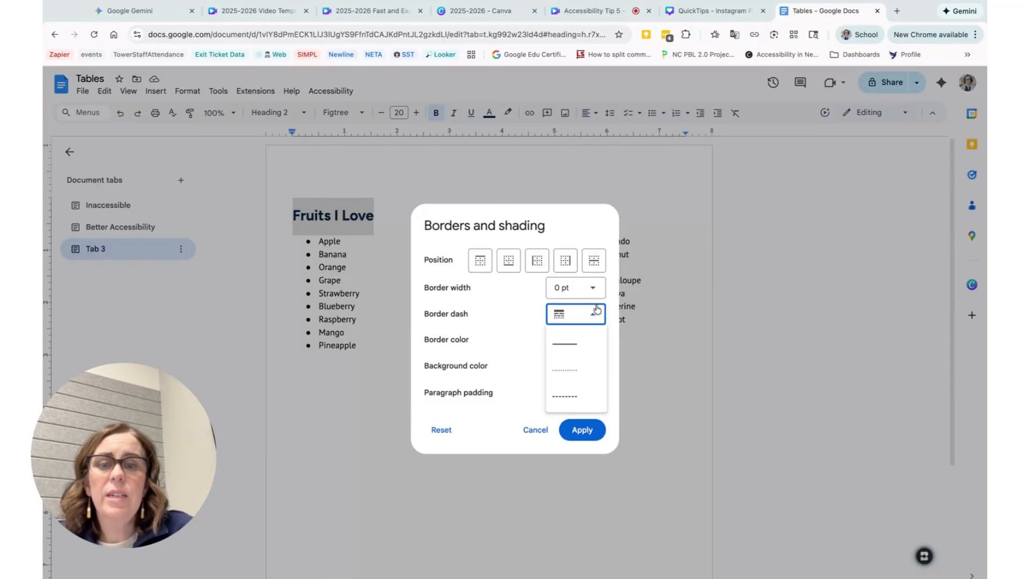
click(568, 340)
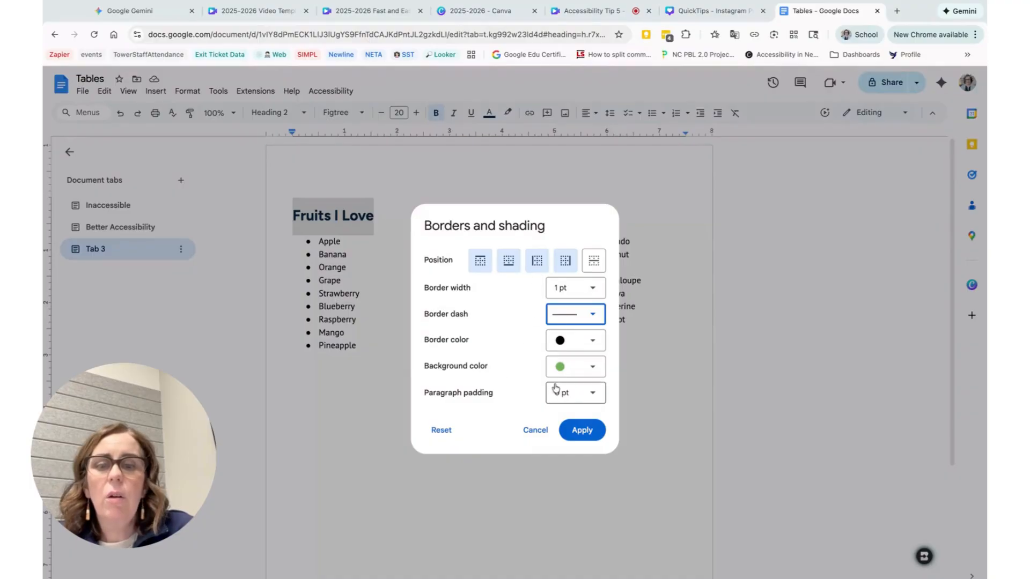
click(582, 401)
click(582, 403)
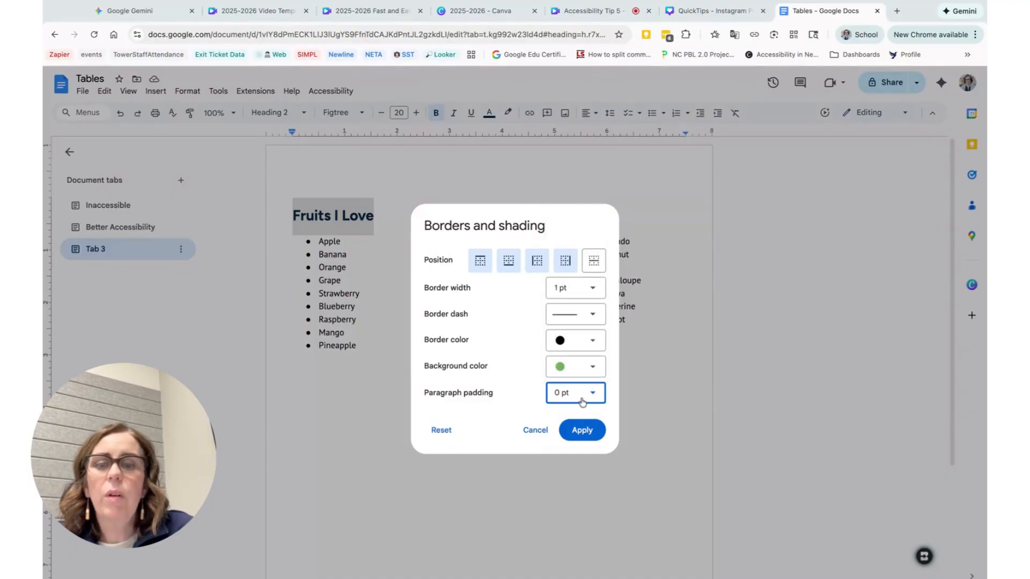
click(587, 431)
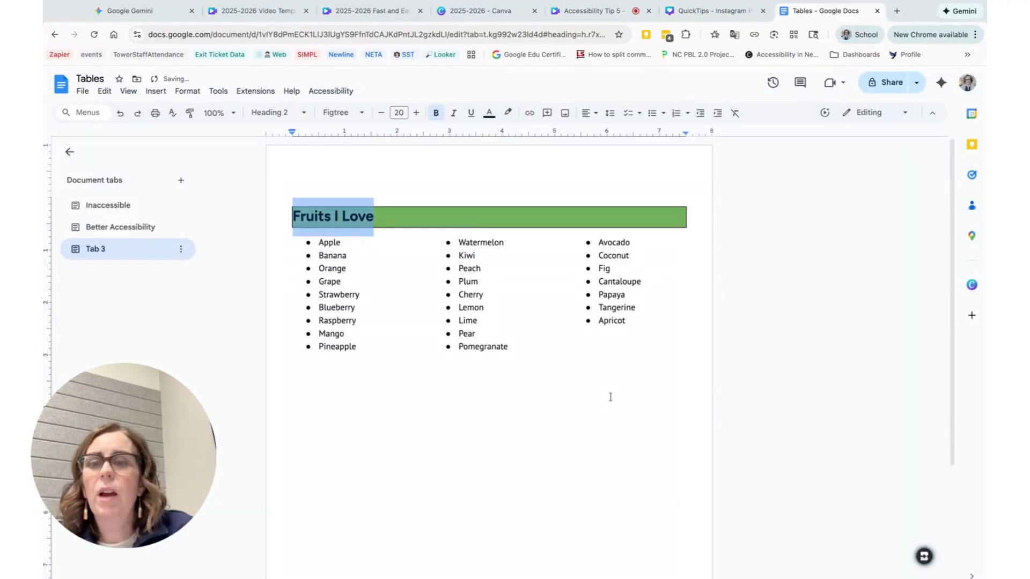
- Try to apply a solid 1 pt black border on all four sides to the heading and the fruit list together
click(478, 284)
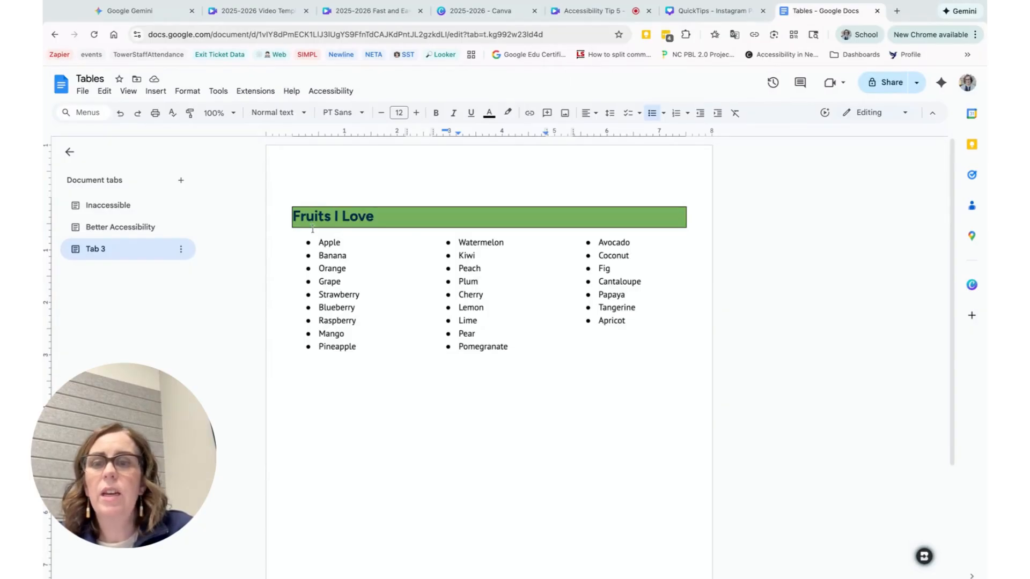
drag(301, 227, 625, 333)
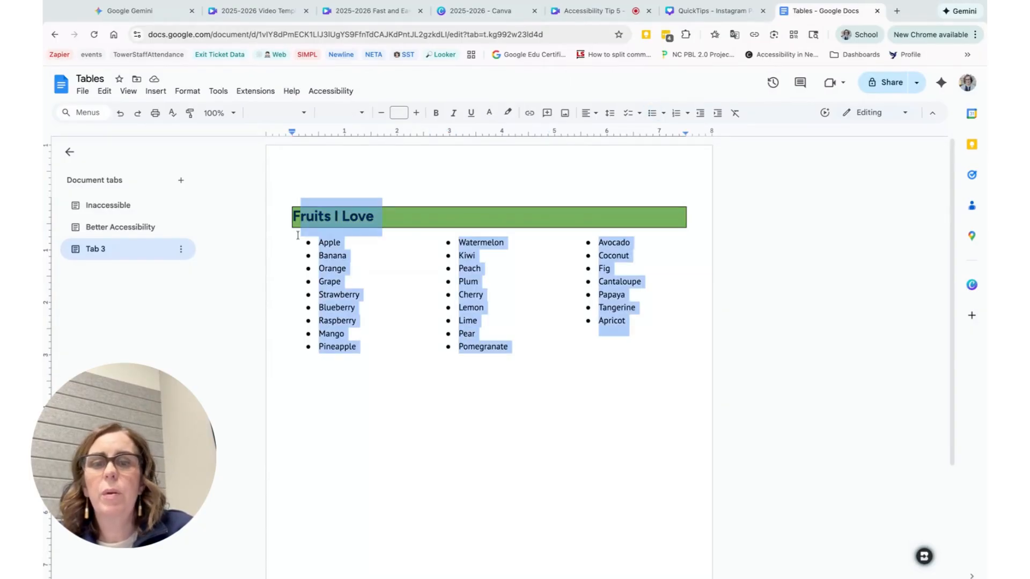
click(187, 91)
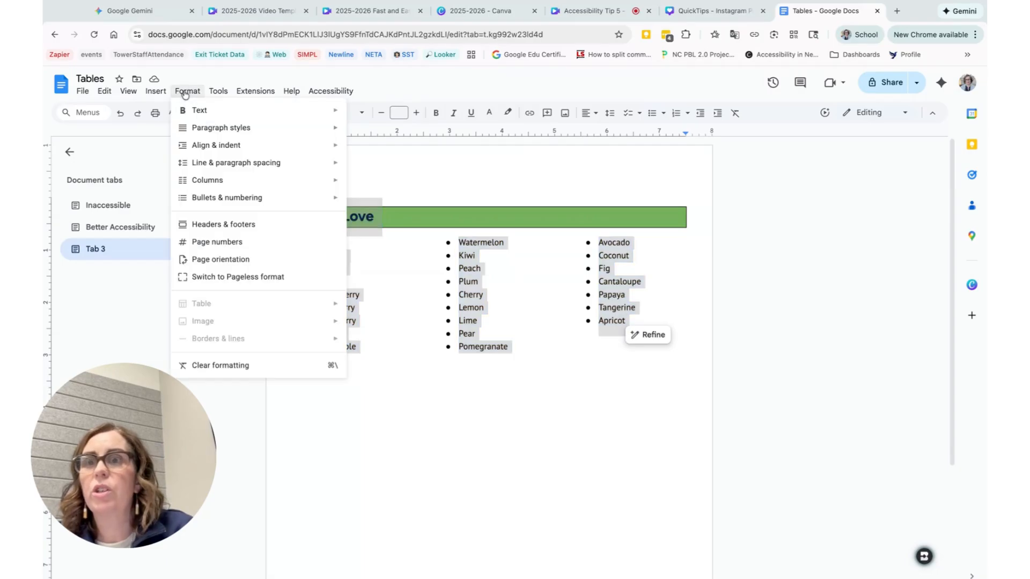
mouse_move(193, 128)
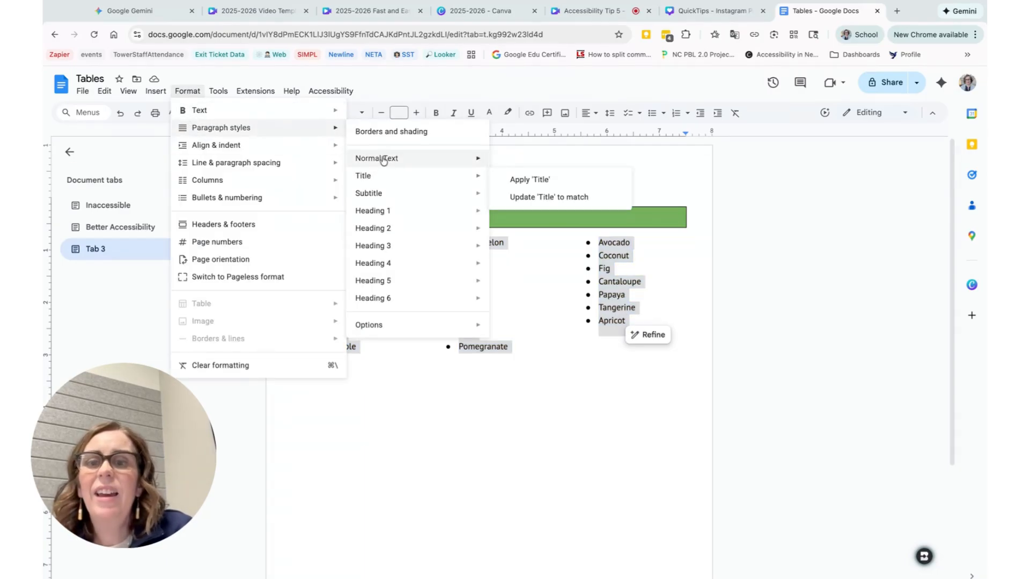
click(391, 131)
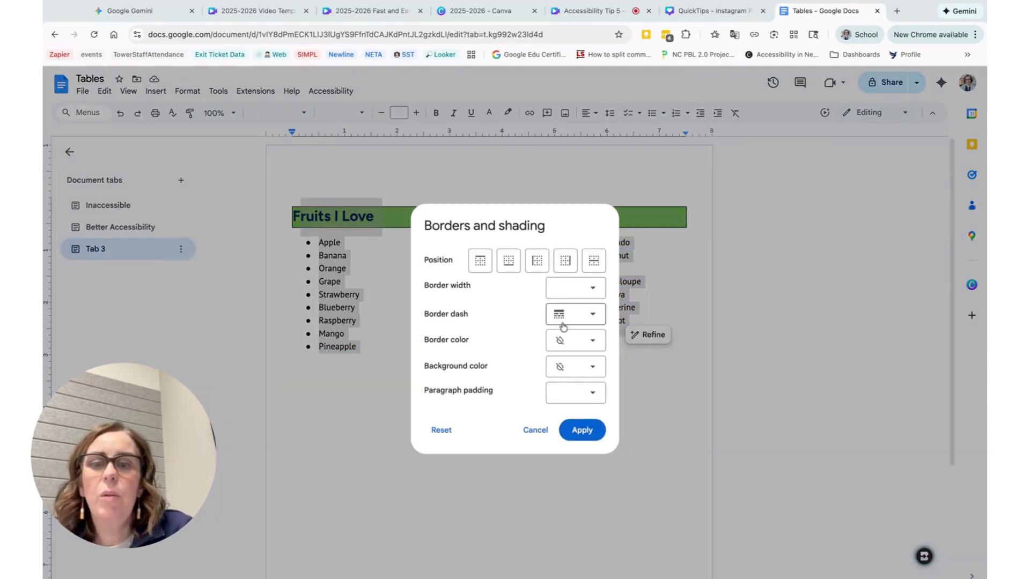
click(479, 269)
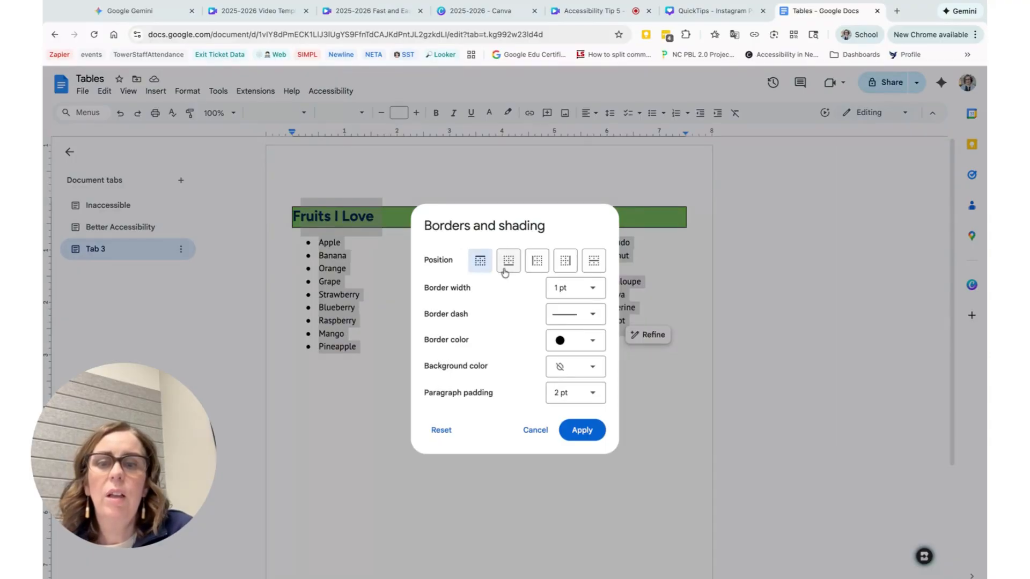
click(505, 268)
click(535, 269)
click(564, 267)
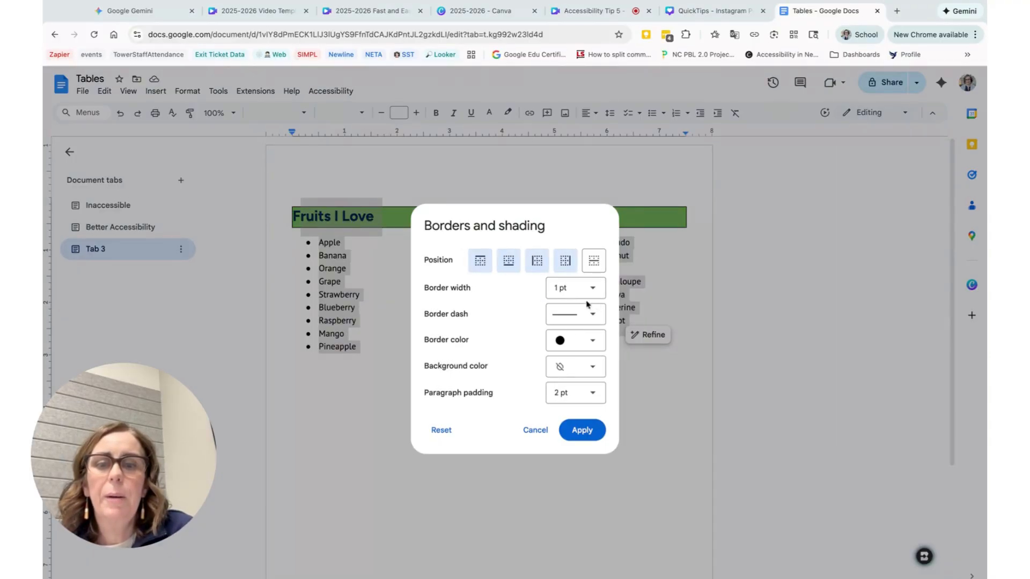
click(582, 430)
click(603, 480)
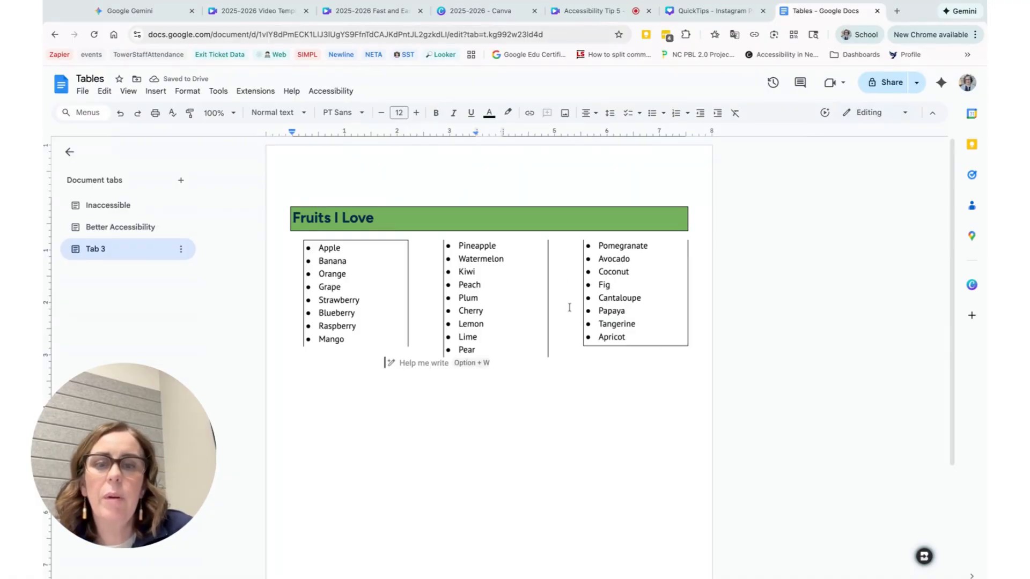
- Undo the border change made to the heading and fruit list
key(super+z)
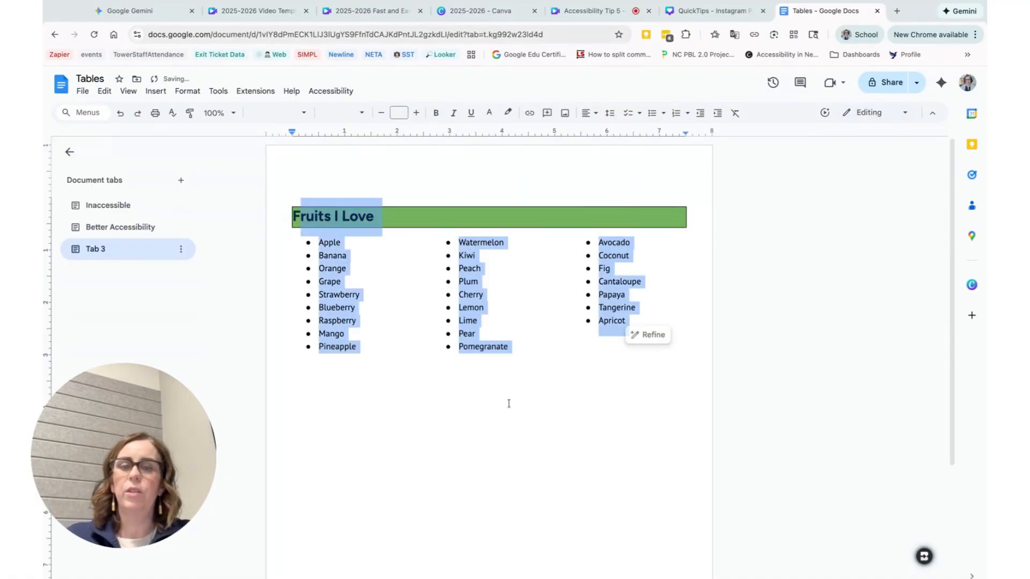
click(492, 402)
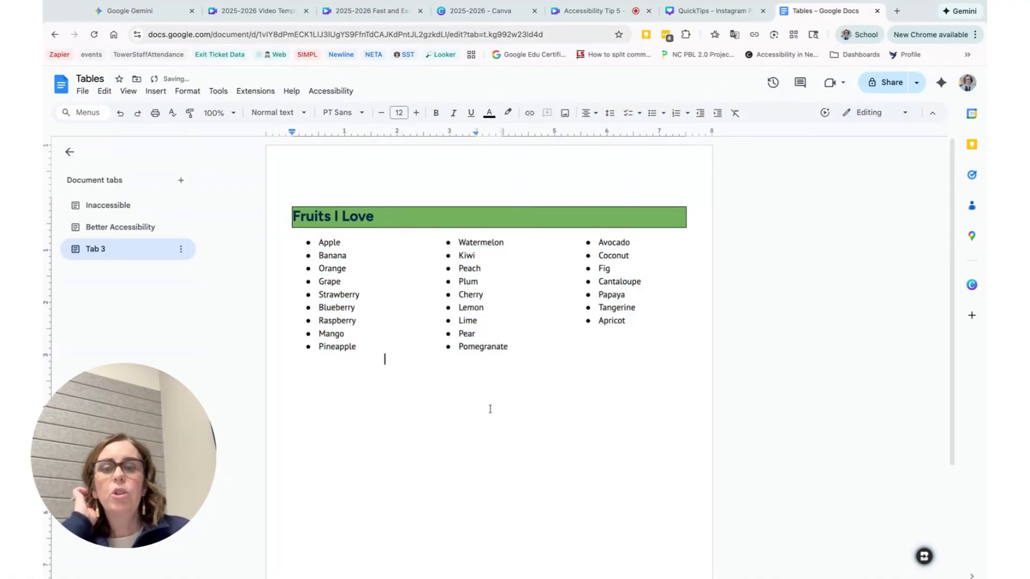
- Open the Inaccessible document tab and examine its product summary table, image and numbered list
click(104, 208)
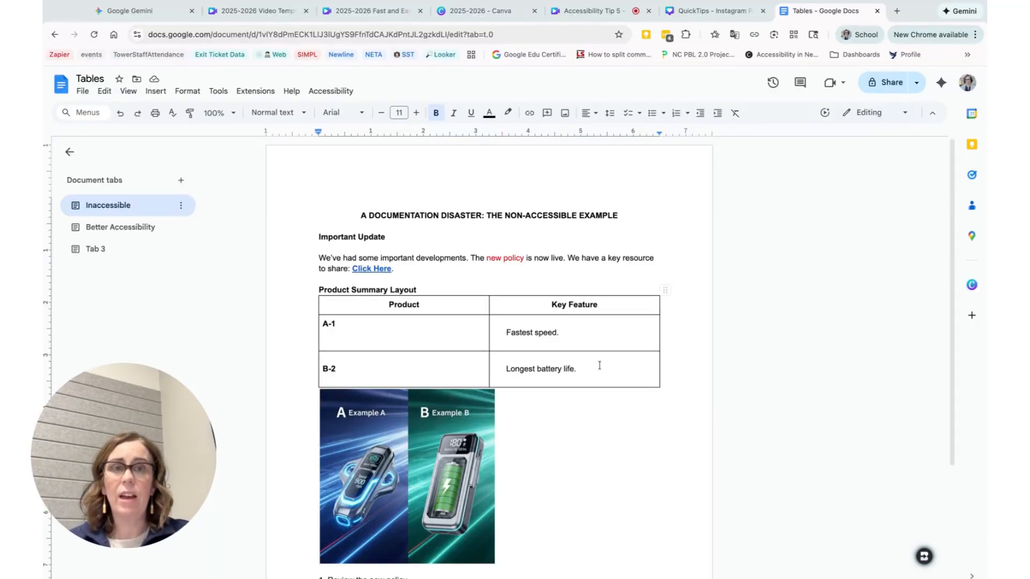
scroll(494, 429, down, 1)
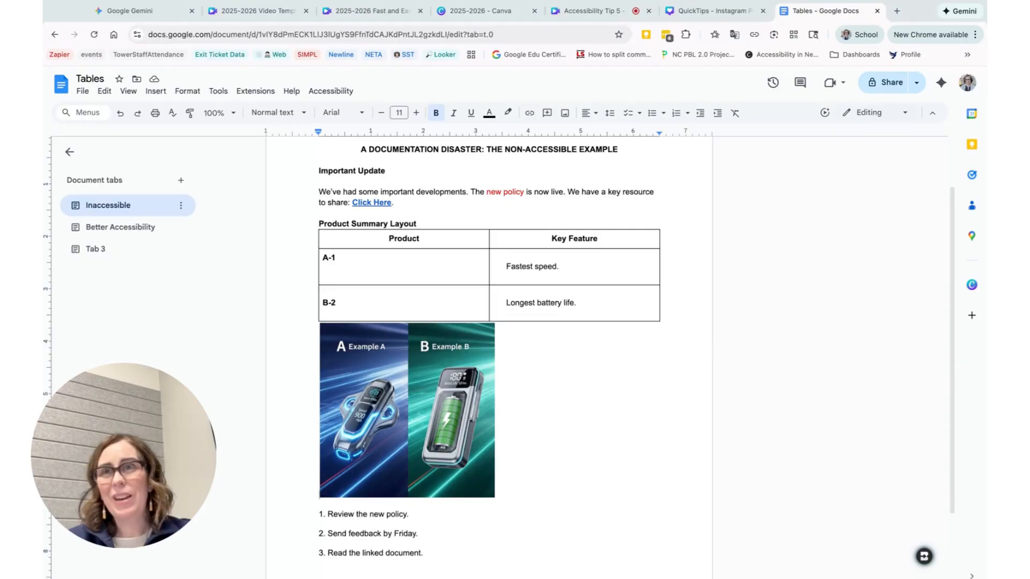
scroll(490, 354, up, 1)
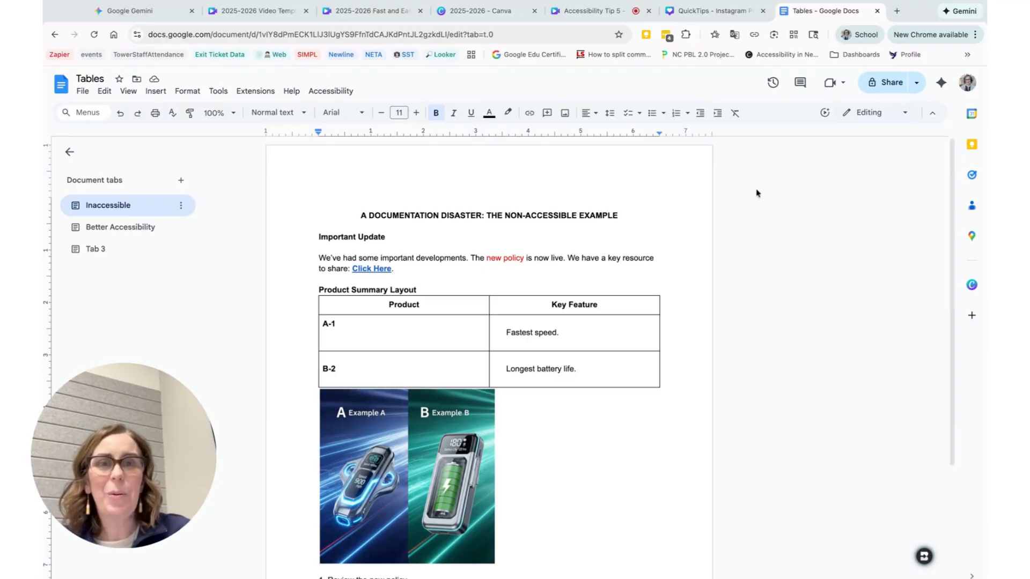
click(615, 12)
click(804, 15)
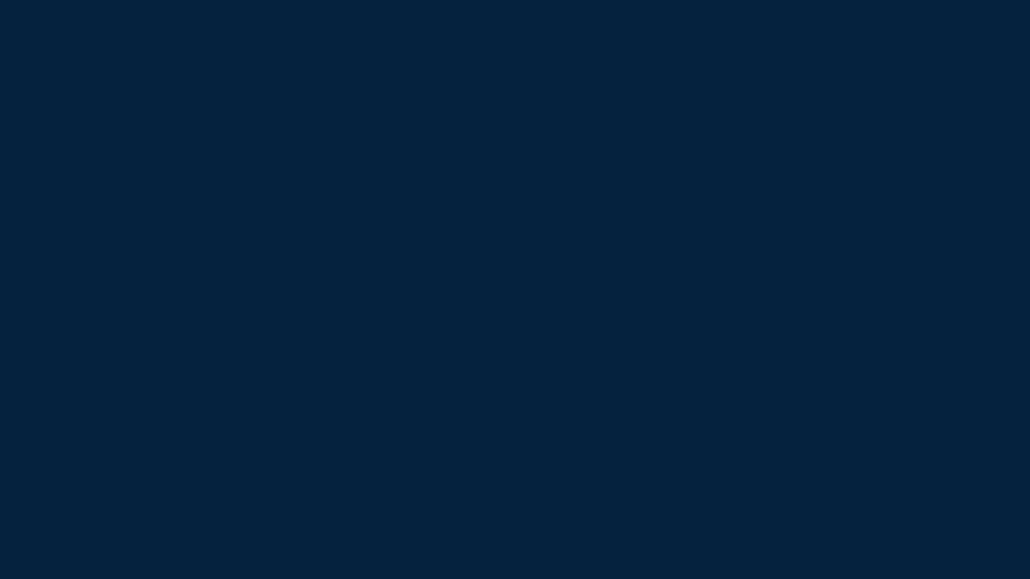